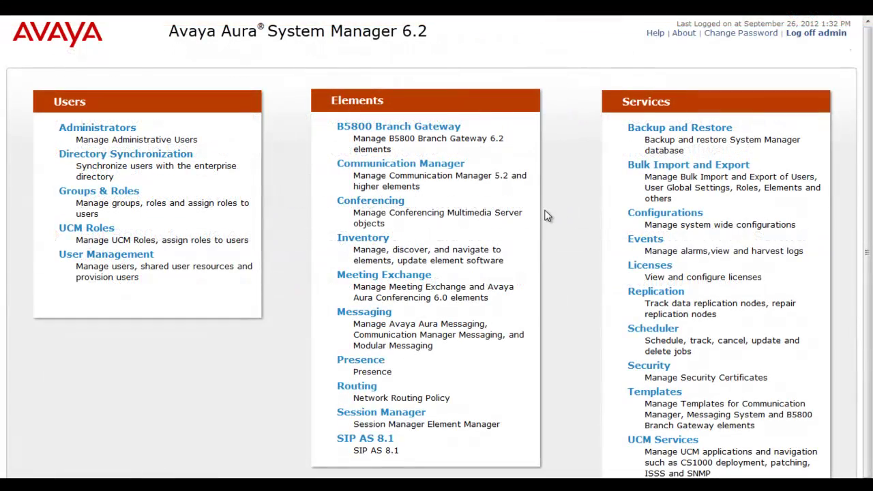
# View the collected inventory and open the inventory's Download Manager under Upgrade Management.
pyautogui.click(545, 216)
pyautogui.click(386, 238)
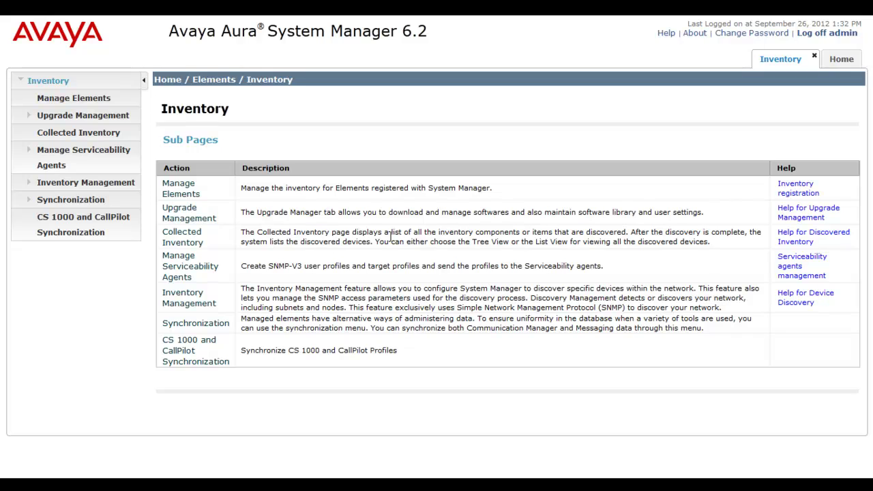
pyautogui.click(125, 115)
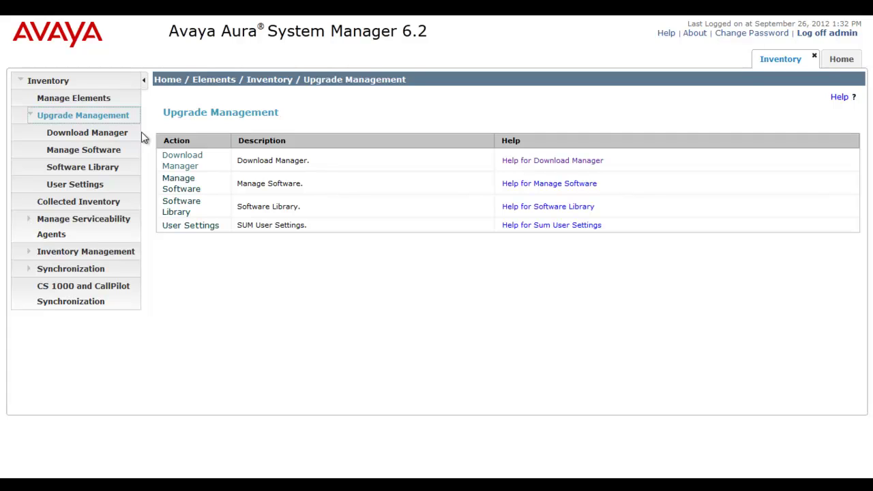
pyautogui.click(118, 136)
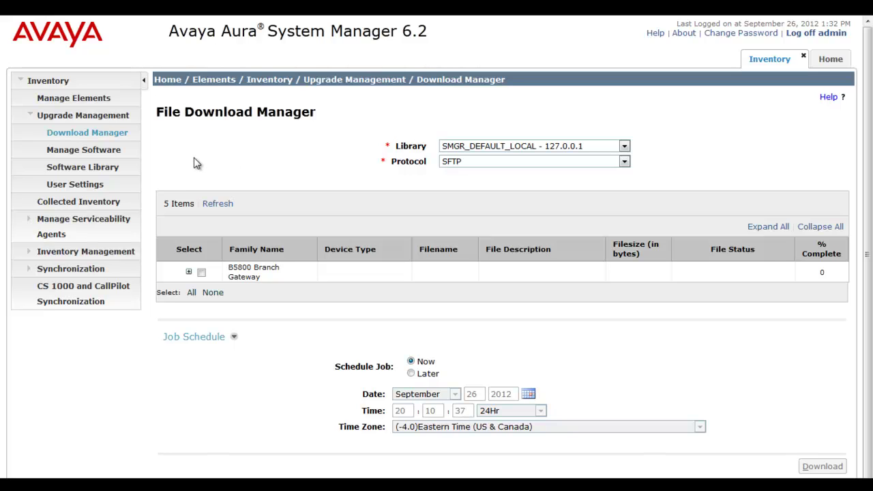
pyautogui.click(119, 203)
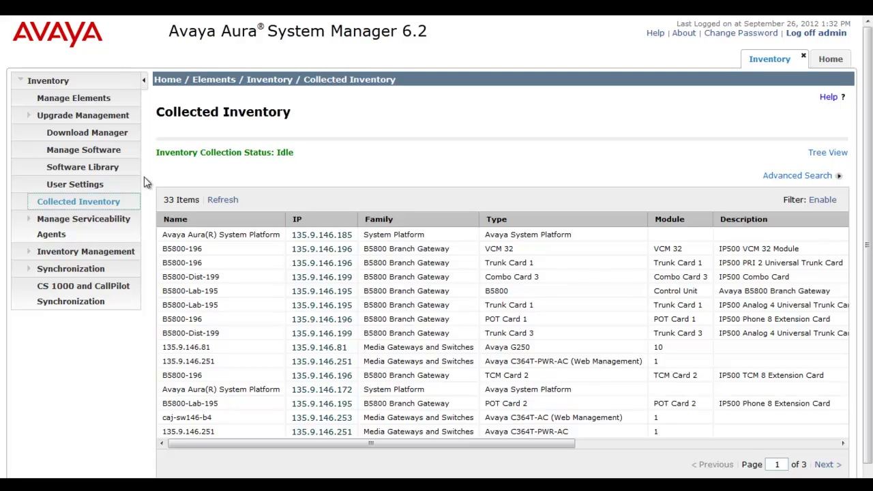
pyautogui.click(112, 136)
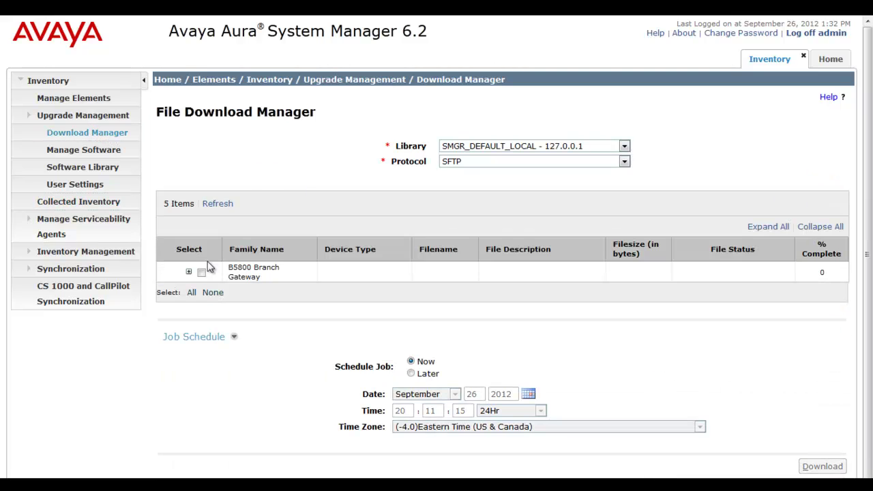
# Expand the B5800 Branch Gateway family with its B5800 and B5800 Manager device types to show the files and their download status.
pyautogui.click(188, 272)
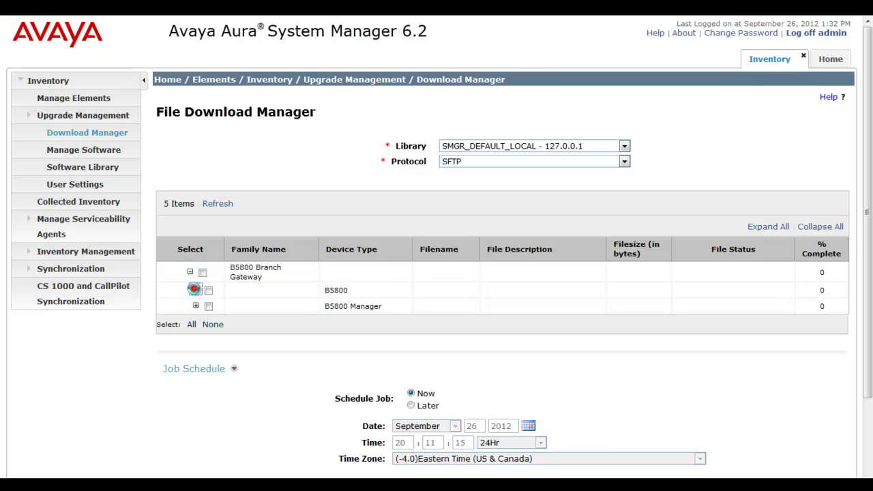
pyautogui.click(196, 291)
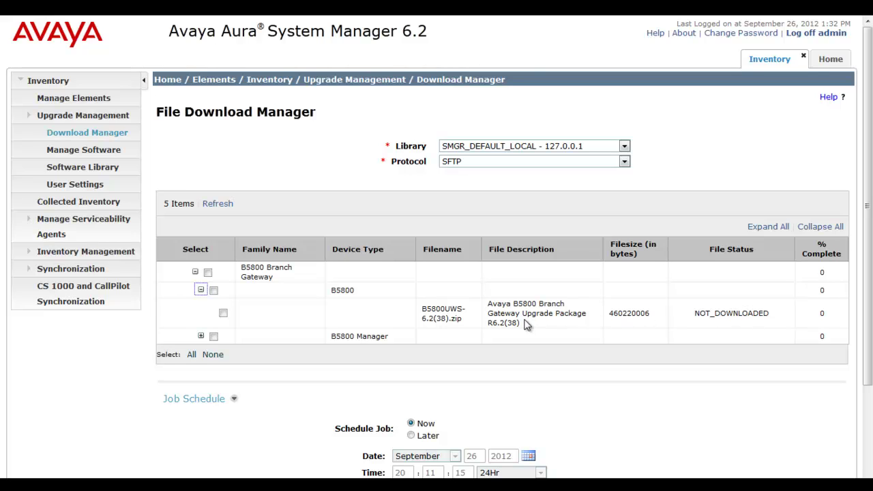
pyautogui.click(783, 311)
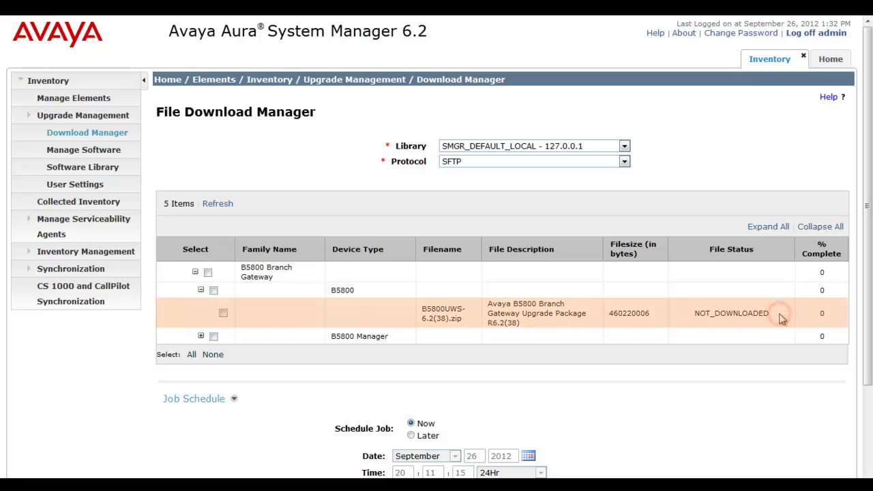
pyautogui.click(200, 337)
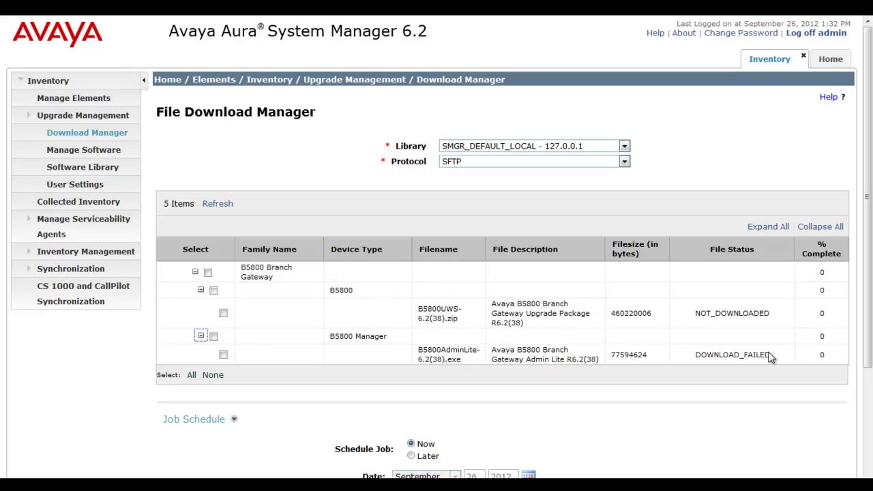
# Set the download library to SMGR_DEFAULT_LOCAL - 127.0.0.1 and the protocol to SFTP.
pyautogui.click(536, 147)
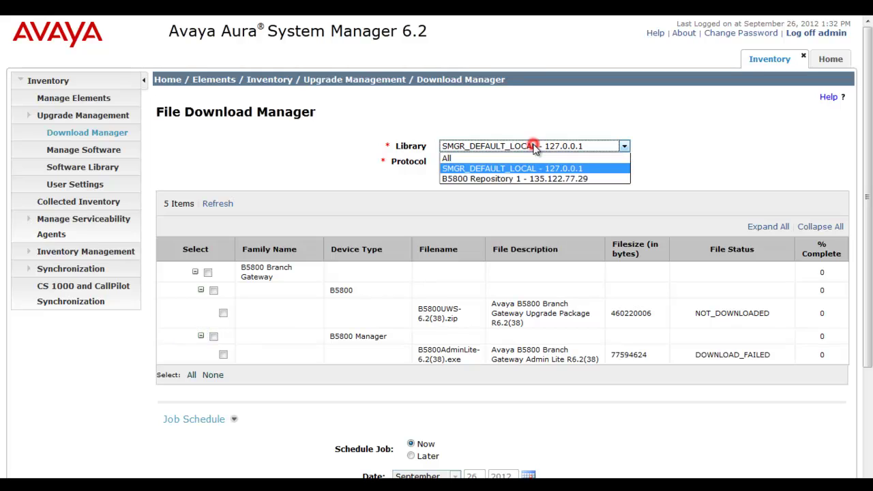
pyautogui.click(592, 169)
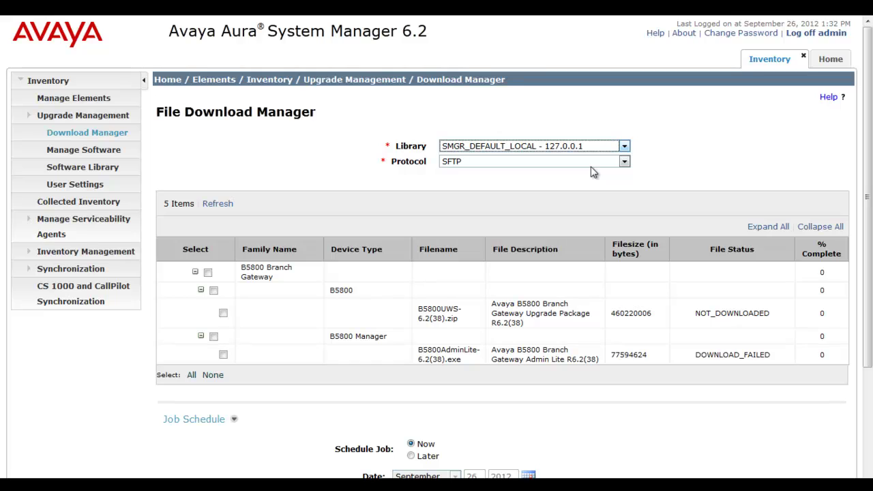
pyautogui.click(577, 162)
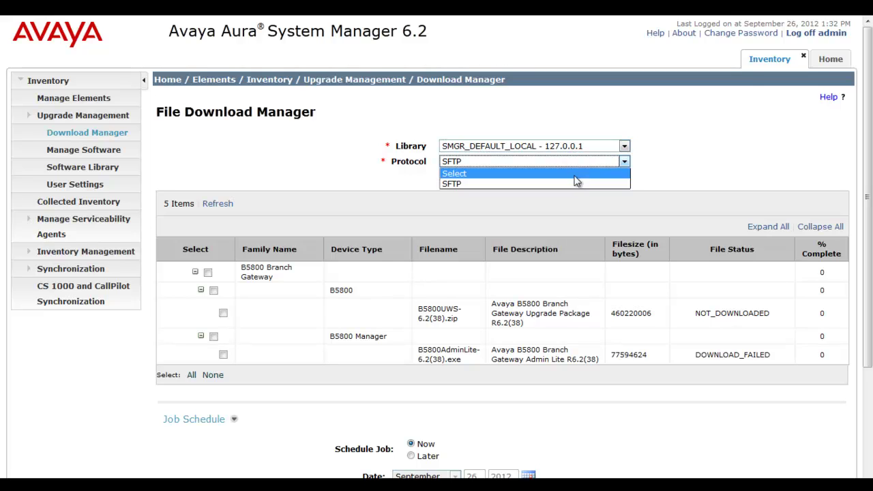
pyautogui.click(575, 184)
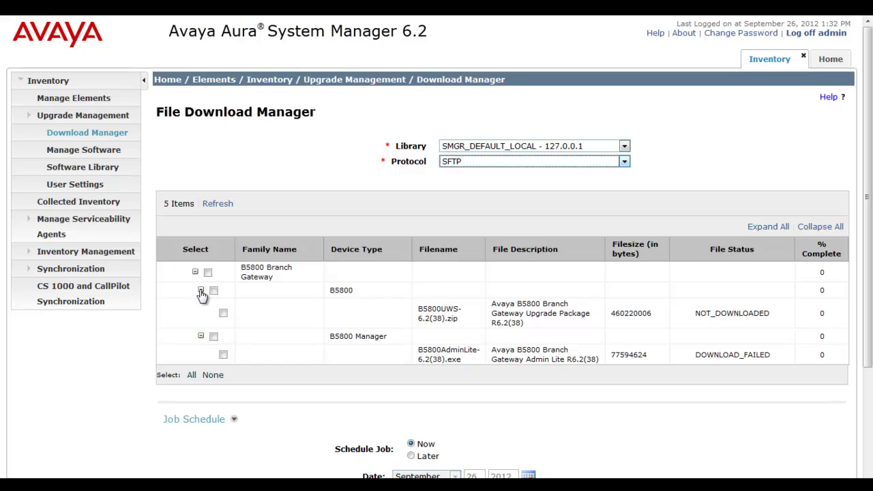
# Download the B5800 Manager file B5800AdminLite-6.2(38).exe immediately, accepting the end user licensing agreement.
pyautogui.click(212, 336)
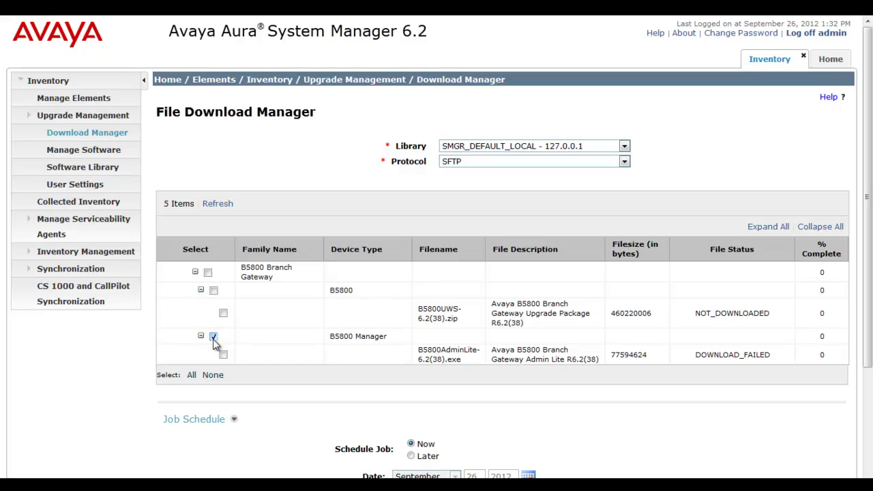
pyautogui.click(223, 354)
pyautogui.moveTo(868, 339); pyautogui.dragTo(868, 441)
pyautogui.click(812, 422)
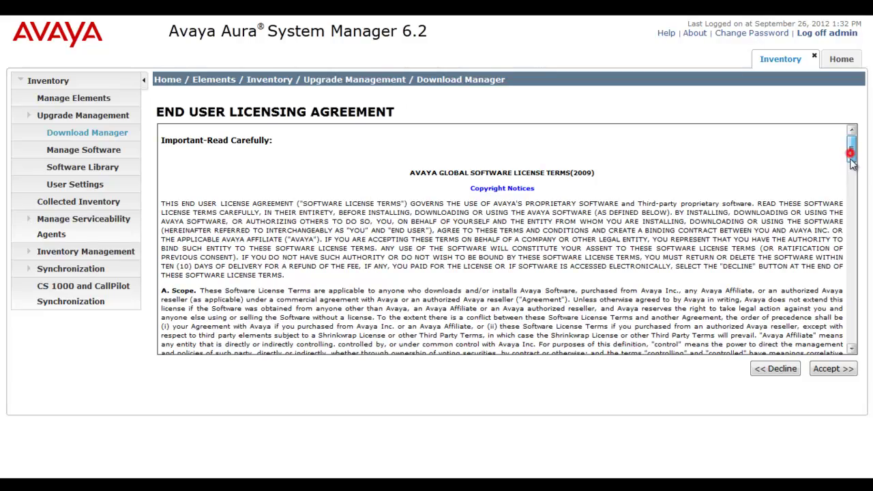
pyautogui.moveTo(851, 170); pyautogui.dragTo(852, 341)
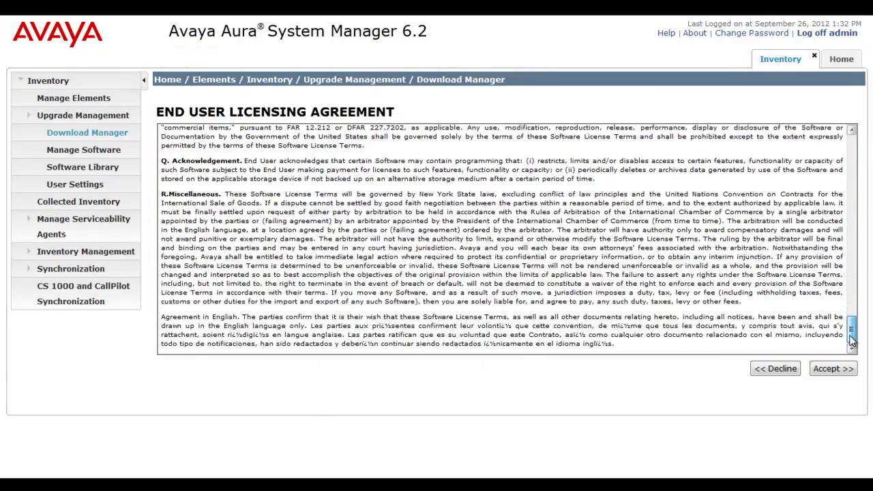
pyautogui.click(834, 369)
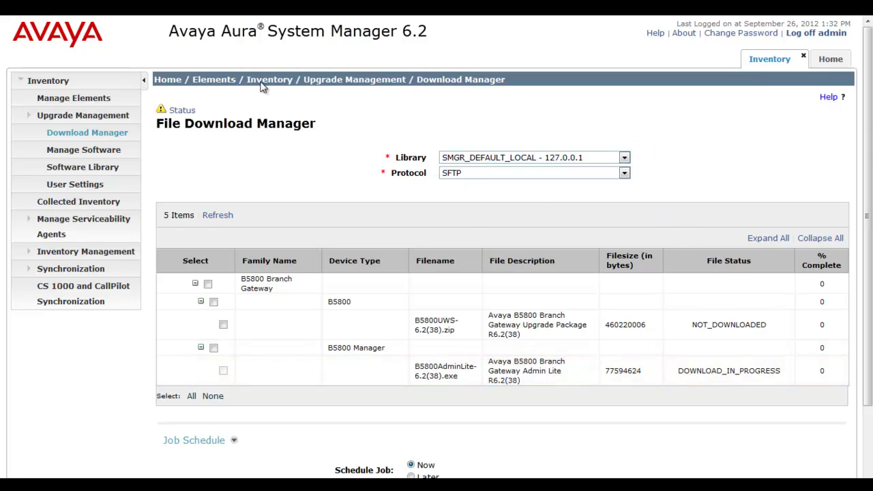
# Read and close the download job's status message, and check the Admin Lite file's progress.
pyautogui.click(190, 110)
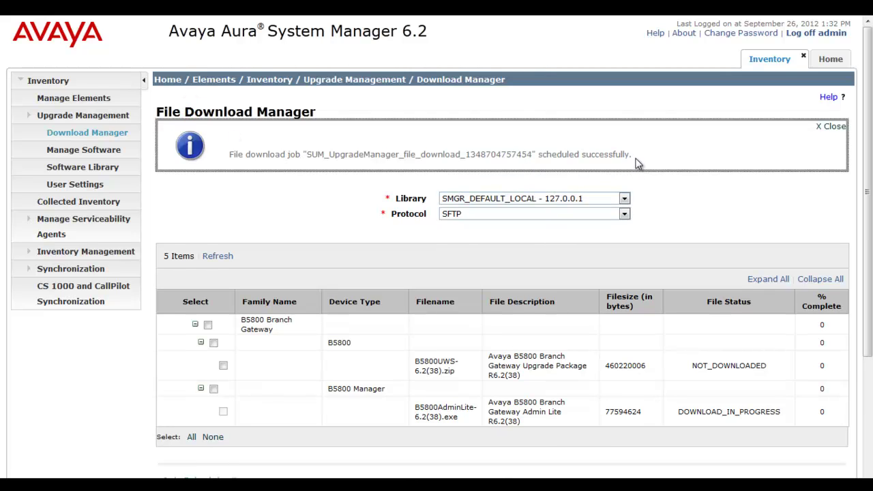
pyautogui.click(831, 127)
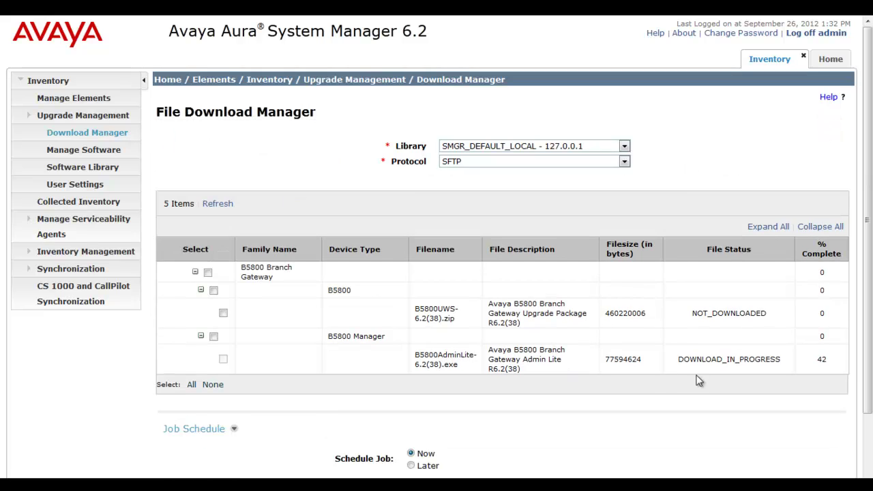
pyautogui.click(835, 364)
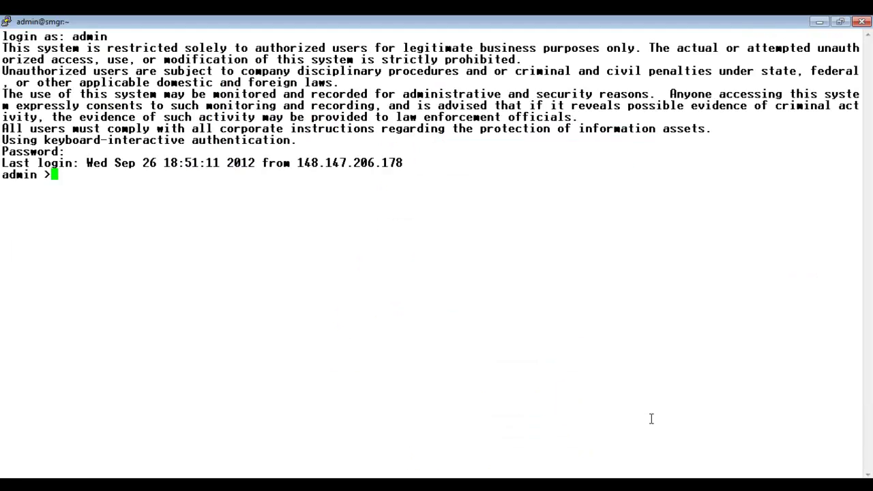
# In the System Manager SSH terminal, go to the tools directory under $ABG_HOME and list its files with ls and ls -ln.
pyautogui.write('cd $ABG_HOME')
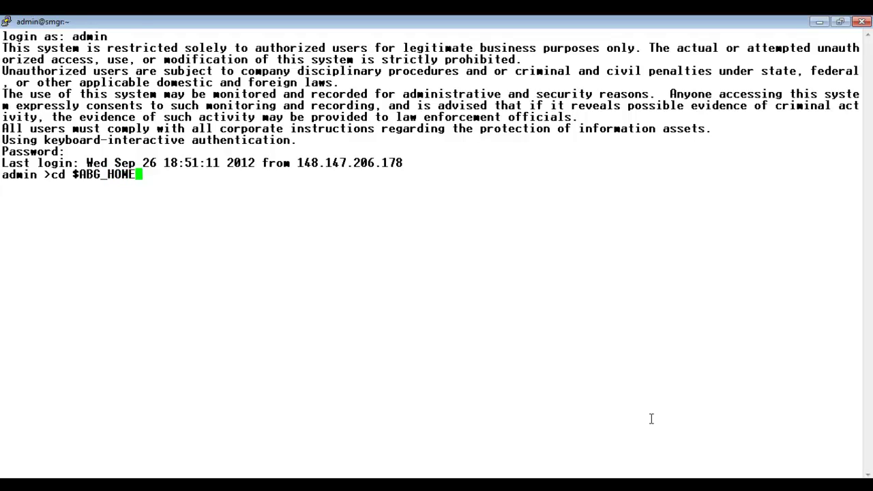
pyautogui.press('Return')
pyautogui.write('cd tools')
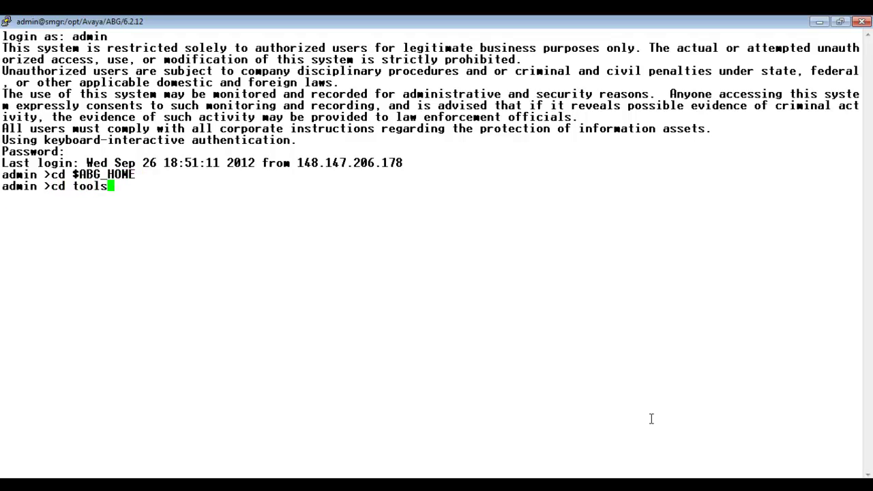
pyautogui.press('Return')
pyautogui.write('ls')
pyautogui.press('Return')
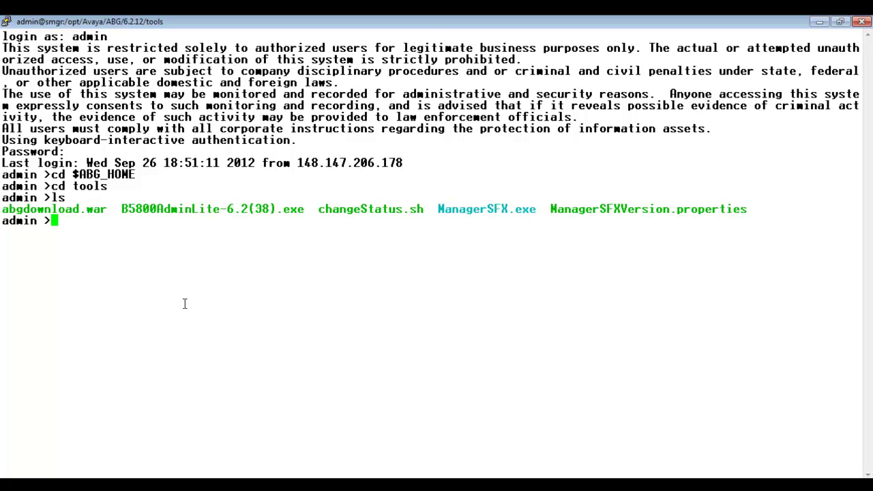
pyautogui.write('ls -ln')
pyautogui.press('Return')
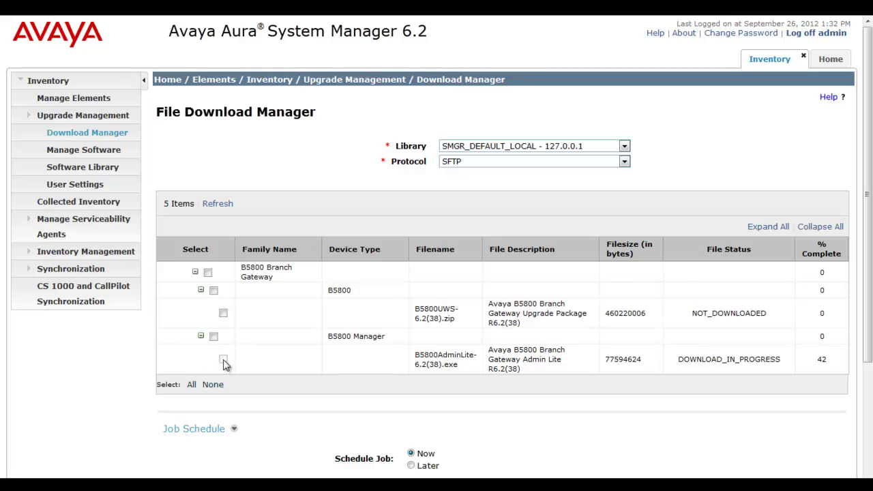
# Back in the Download Manager, refresh the file list and check the Admin Lite file's status and completion.
pyautogui.click(213, 337)
pyautogui.click(218, 203)
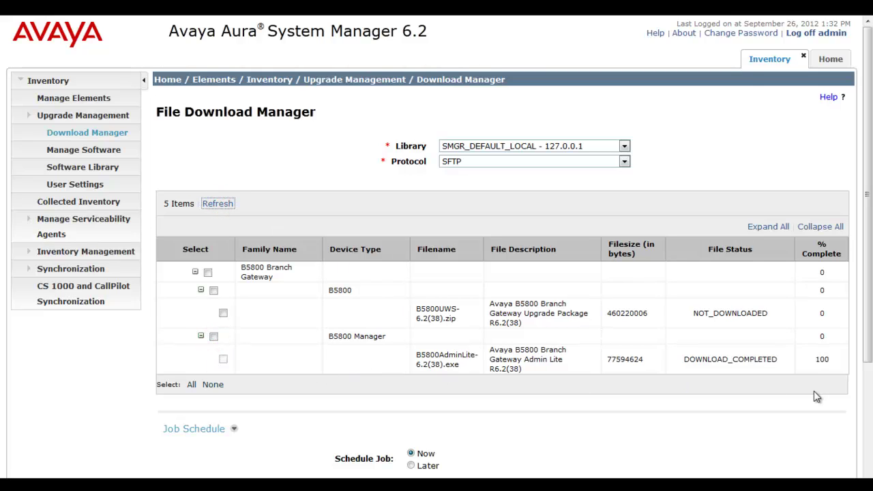
pyautogui.click(842, 364)
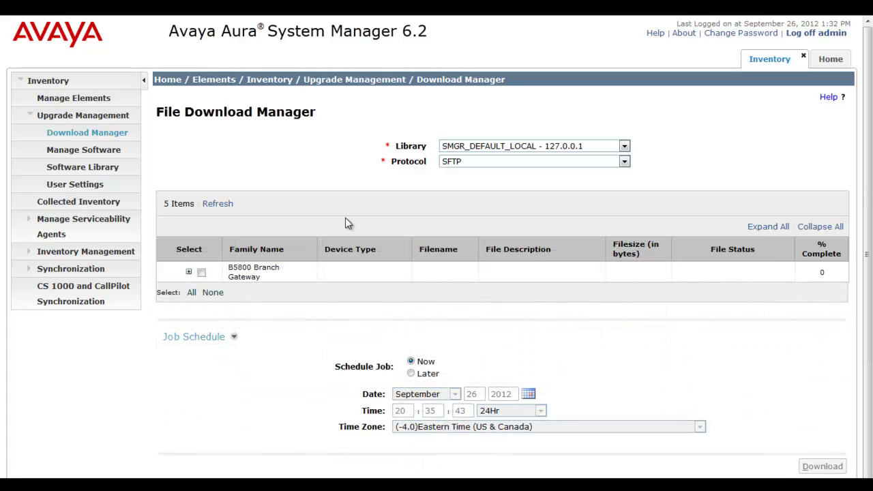
# Expand the B5800 Branch Gateway family again, including the files of its B5800 and B5800 Manager device types.
pyautogui.click(188, 272)
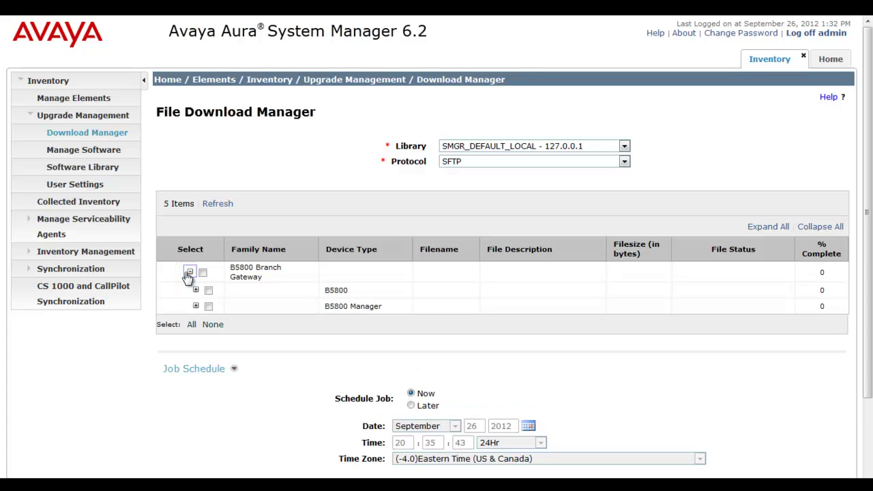
pyautogui.click(195, 289)
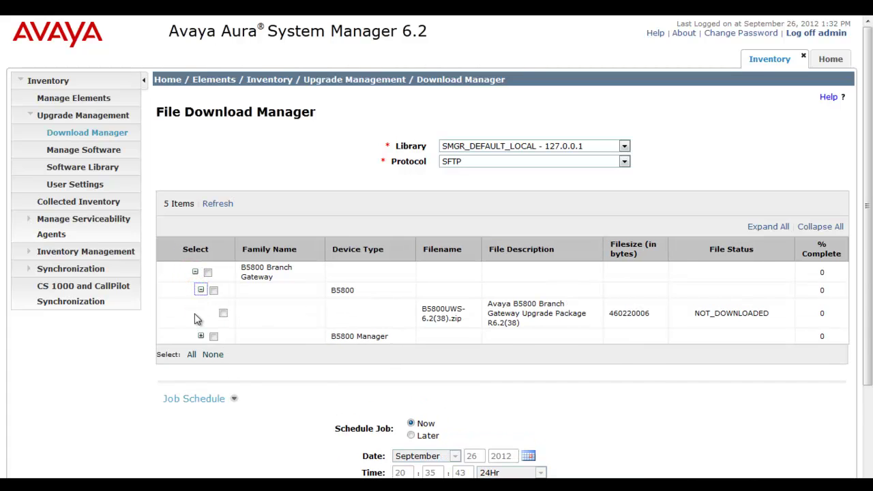
pyautogui.click(201, 337)
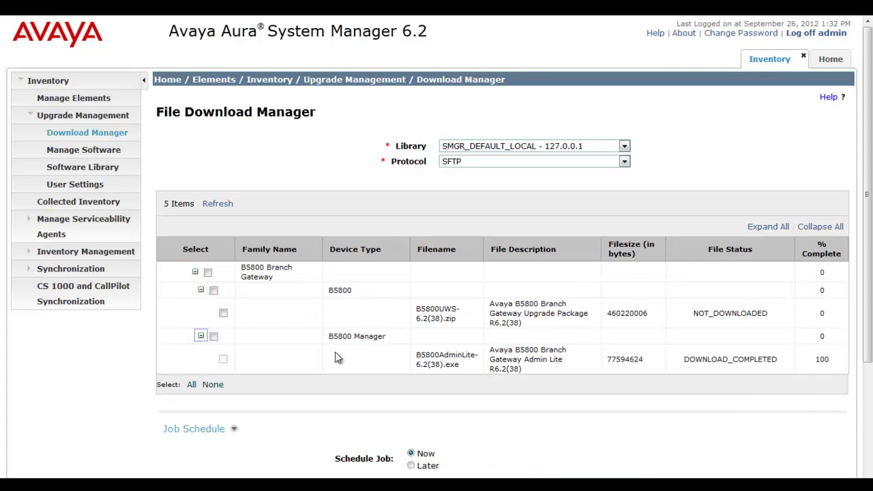
# Select the B5800UWS-6.2(38).zip package and switch the download library to B5800 Repository 1 - 135.122.77.29.
pyautogui.click(214, 289)
pyautogui.click(223, 313)
pyautogui.click(625, 145)
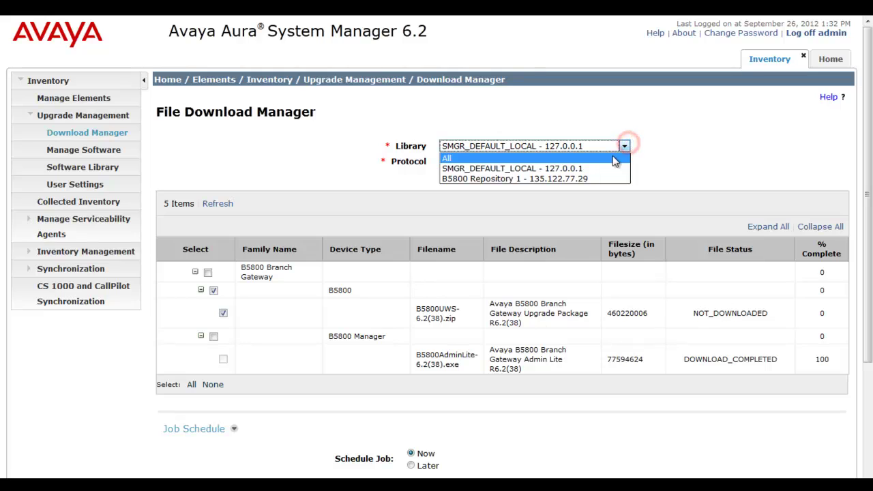
pyautogui.click(605, 178)
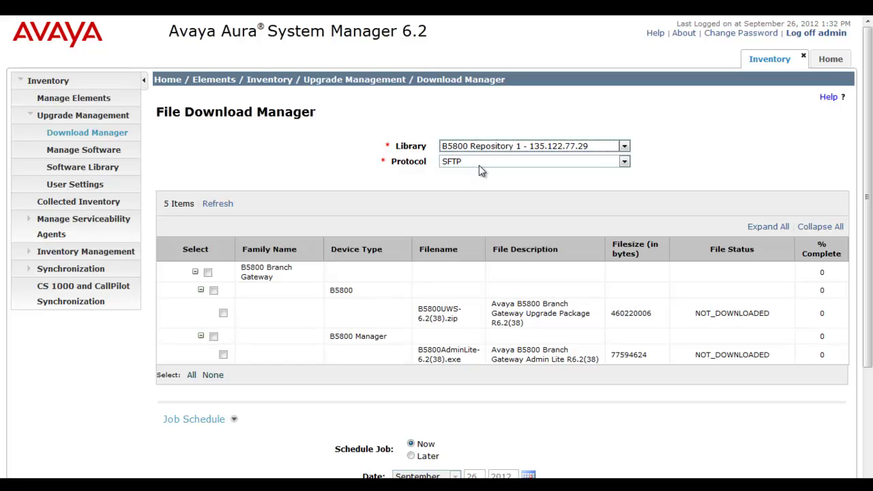
# Start an immediate download of the B5800UWS-6.2(38).zip upgrade package to the selected repository over SFTP, accepting the end user licensing agreement.
pyautogui.click(214, 290)
pyautogui.click(223, 313)
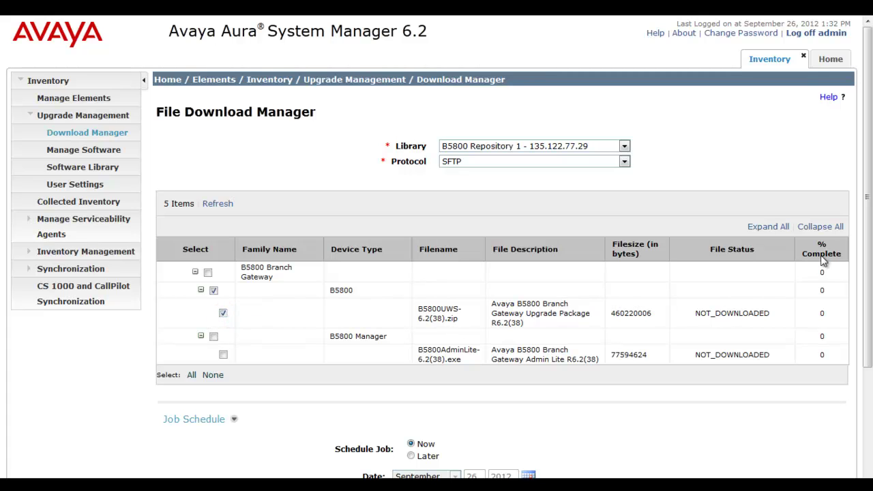
pyautogui.moveTo(869, 254); pyautogui.dragTo(869, 348)
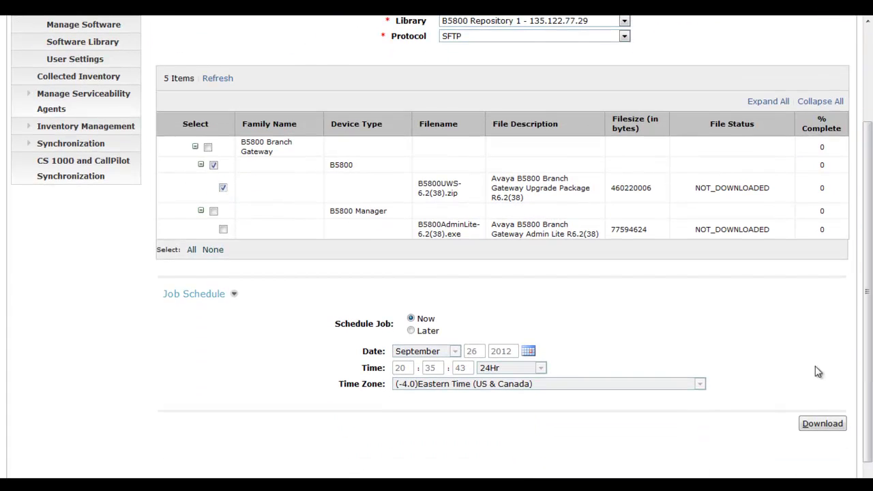
pyautogui.click(817, 424)
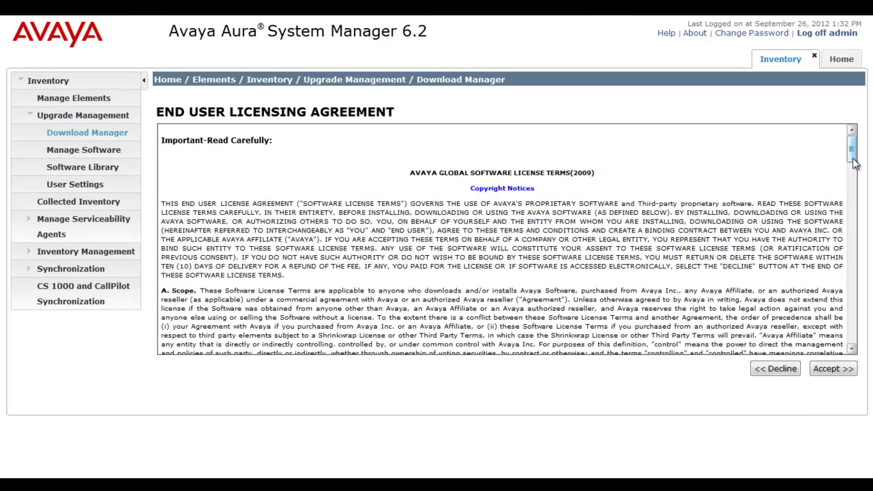
pyautogui.moveTo(854, 162); pyautogui.dragTo(855, 349)
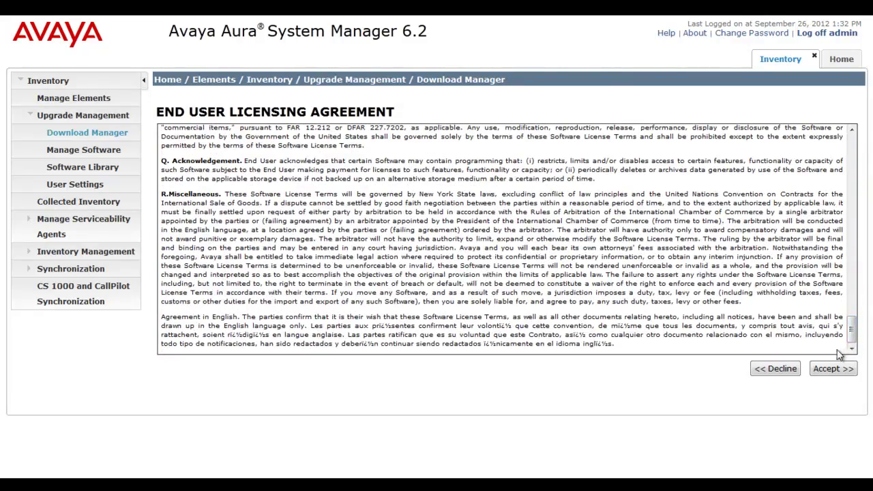
pyautogui.click(834, 369)
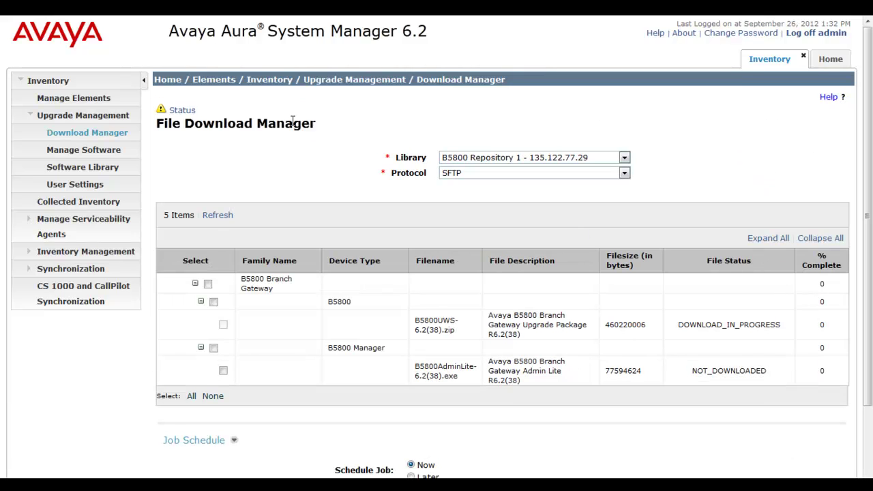
# Read and dismiss the download job's status message, and refresh the file list to check the upgrade package's progress.
pyautogui.click(179, 108)
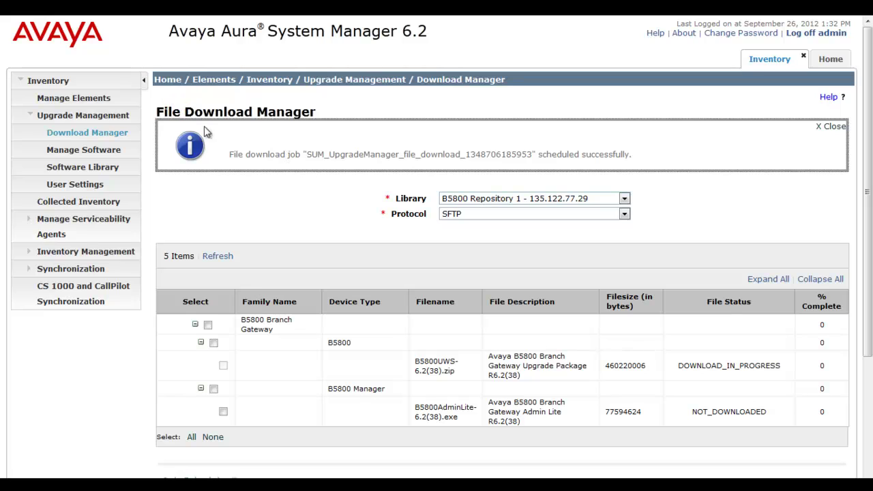
pyautogui.click(840, 126)
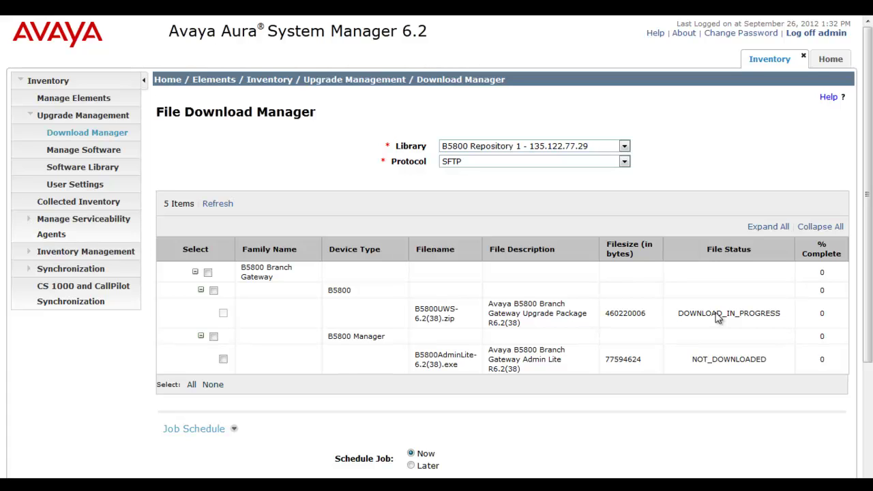
pyautogui.click(218, 203)
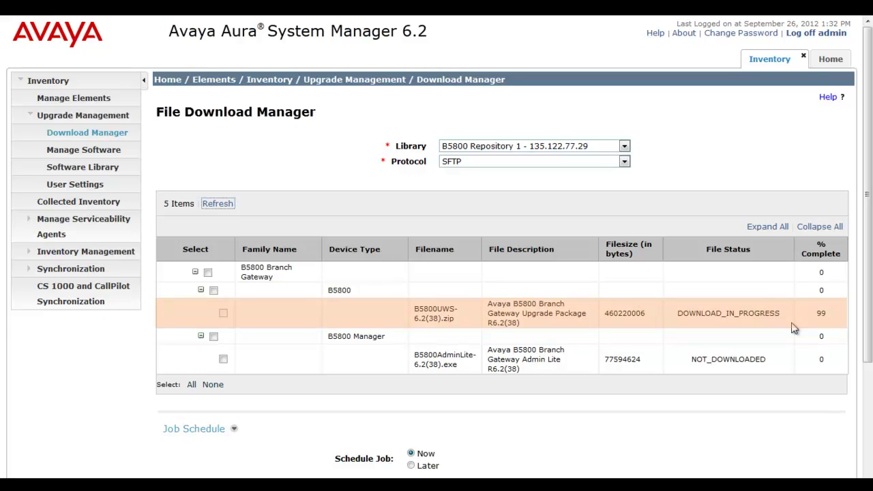
pyautogui.click(223, 206)
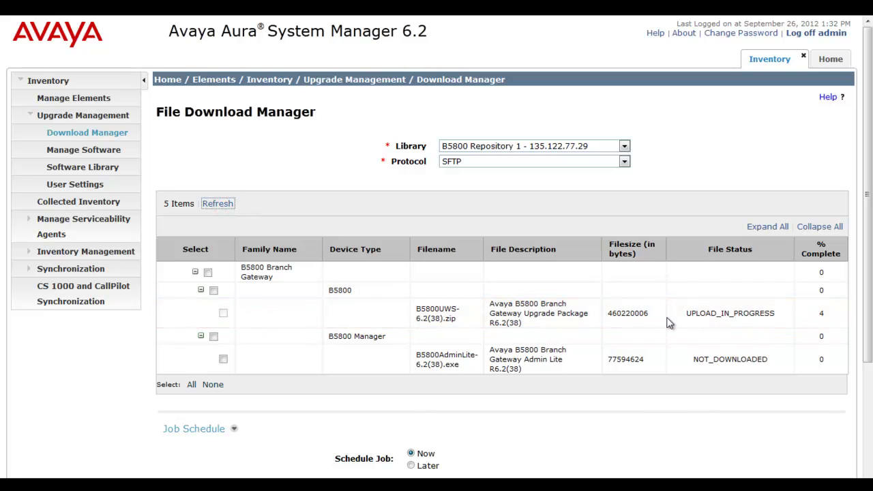
pyautogui.click(789, 322)
pyautogui.click(218, 204)
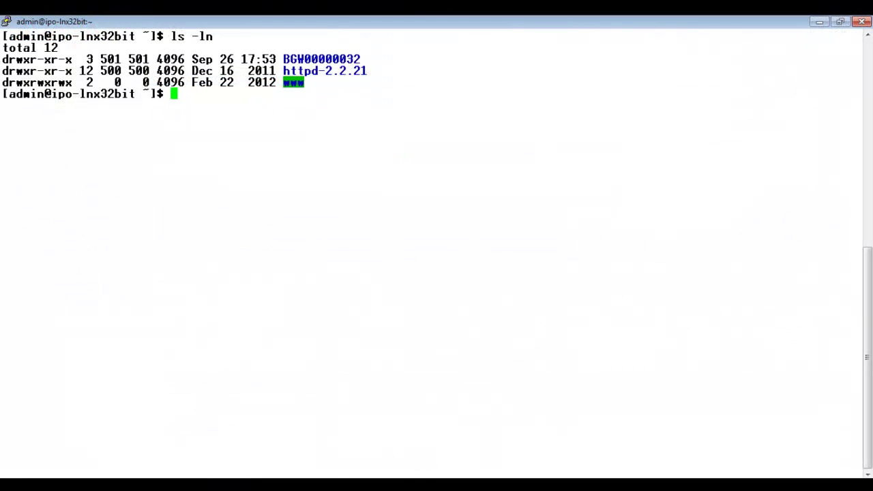
# In the remote repository server's SSH terminal, enter the BGW00000032 directory with cd BG* and list its contents with ls -ln.
pyautogui.write('cd G')
pyautogui.press('BackSpace')
pyautogui.write('BG*')
pyautogui.press('Return')
pyautogui.write('ls -ln')
pyautogui.press('Return')
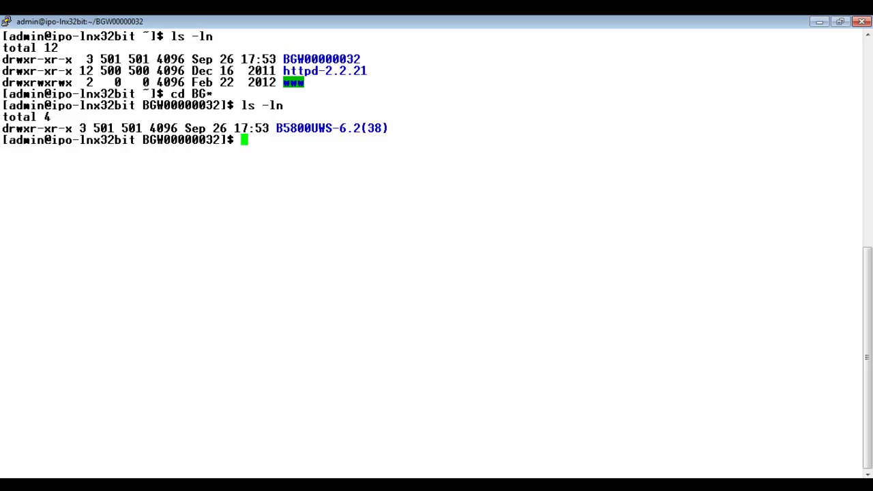
# Enter the B5800UWS-6.2(38) directory with cd B5* and list its contents with ls.
pyautogui.write('cd B%')
pyautogui.press('BackSpace')
pyautogui.write('5*')
pyautogui.press('Return')
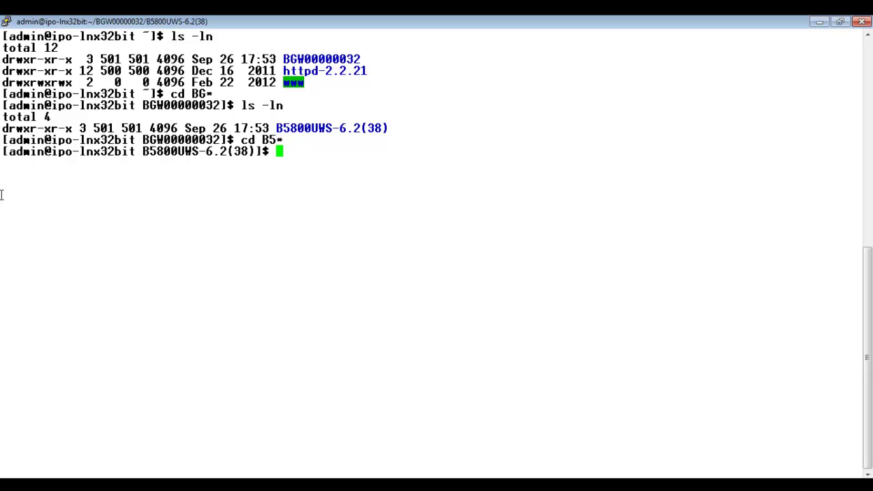
pyautogui.write('ls')
pyautogui.press('Return')
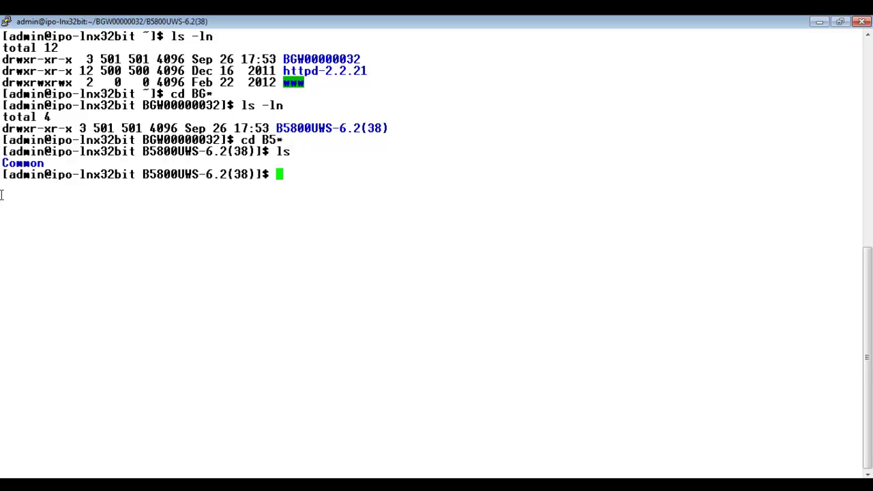
# Go down into the Common directory and its system subdirectory, listing the contents of each with ls.
pyautogui.write('cd Common')
pyautogui.press('Return')
pyautogui.write('ls')
pyautogui.press('Return')
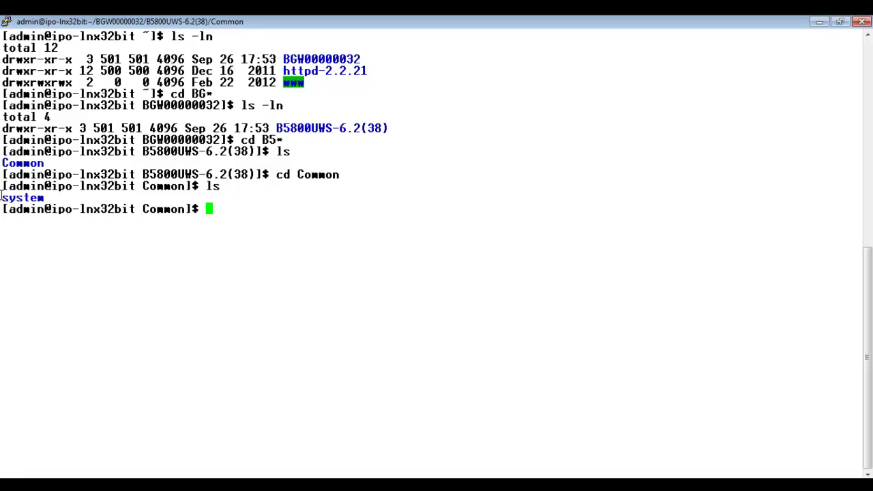
pyautogui.write('cd system')
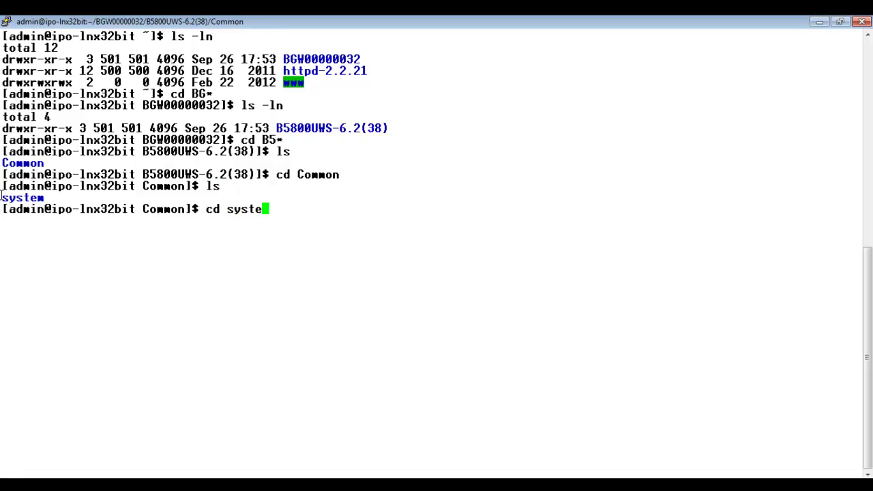
pyautogui.press('Return')
pyautogui.write('ls')
pyautogui.press('Return')
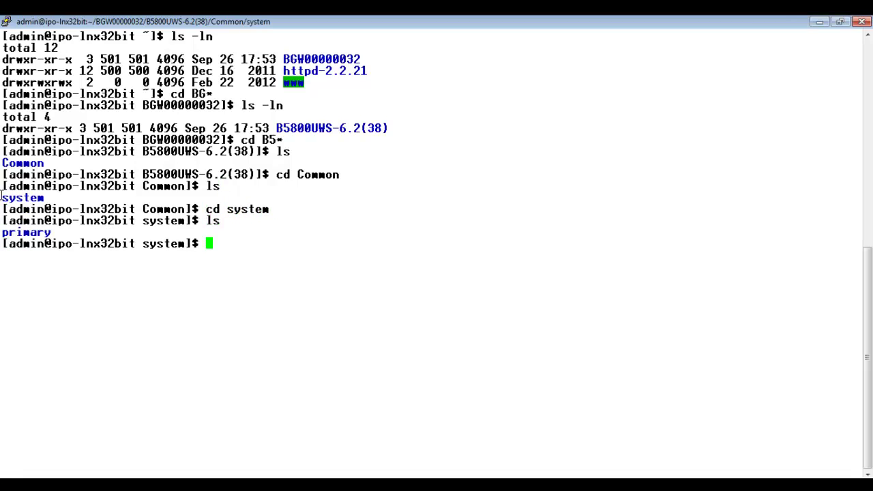
# Enter the primary directory and list the unpacked upgrade files with ls and with ls -ln.
pyautogui.write('cd primary')
pyautogui.press('Return')
pyautogui.write('ls')
pyautogui.press('Return')
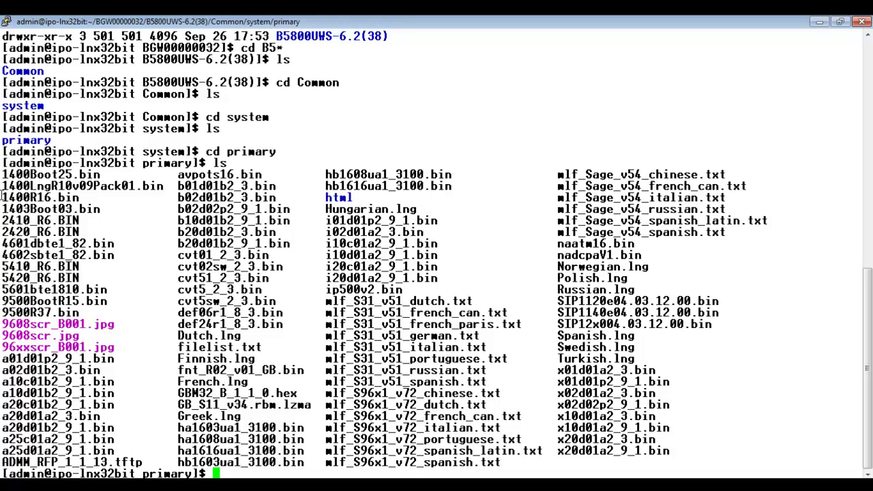
pyautogui.write('ls -0')
pyautogui.press('BackSpace')
pyautogui.write('ln')
pyautogui.press('Return')
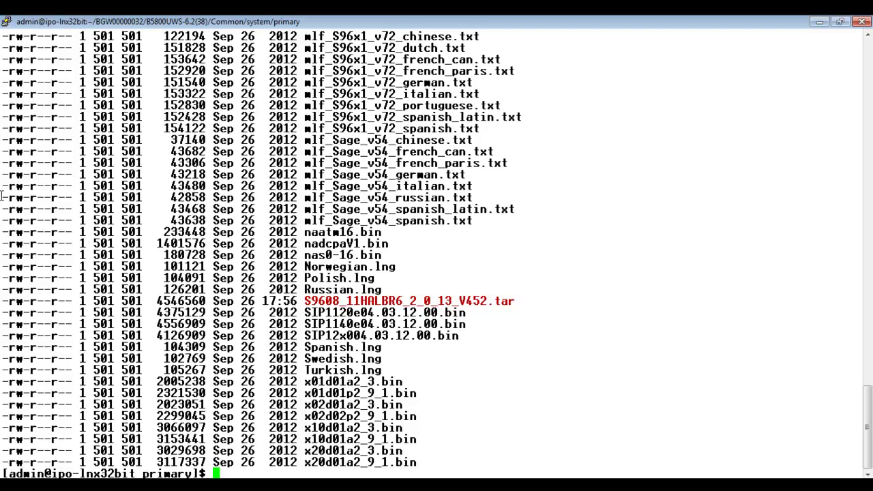
# Print the full path of the primary directory with pwd, examine it, and leave the terminal.
pyautogui.write('pwd')
pyautogui.press('Return')
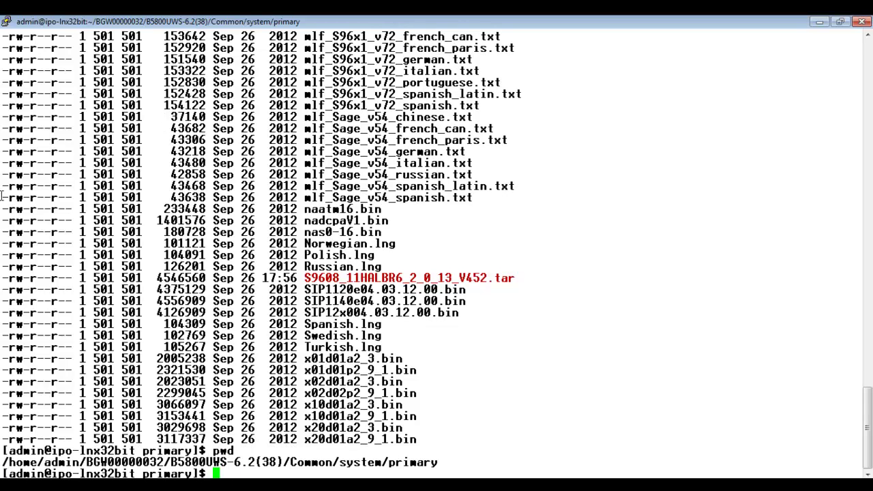
pyautogui.moveTo(79, 462); pyautogui.dragTo(443, 463)
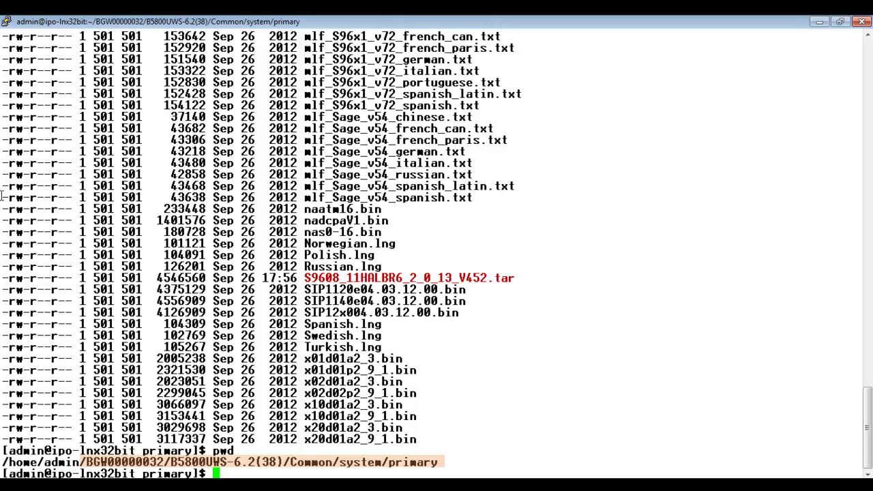
pyautogui.write('exit')
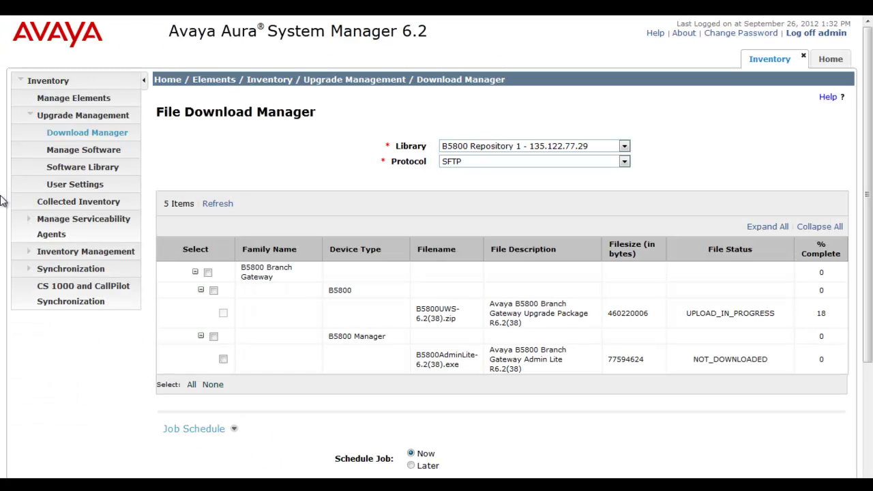
# Back in the Download Manager, refresh the file list repeatedly until the B5800 upgrade package's transfer to the repository finishes.
pyautogui.click(214, 205)
pyautogui.click(227, 204)
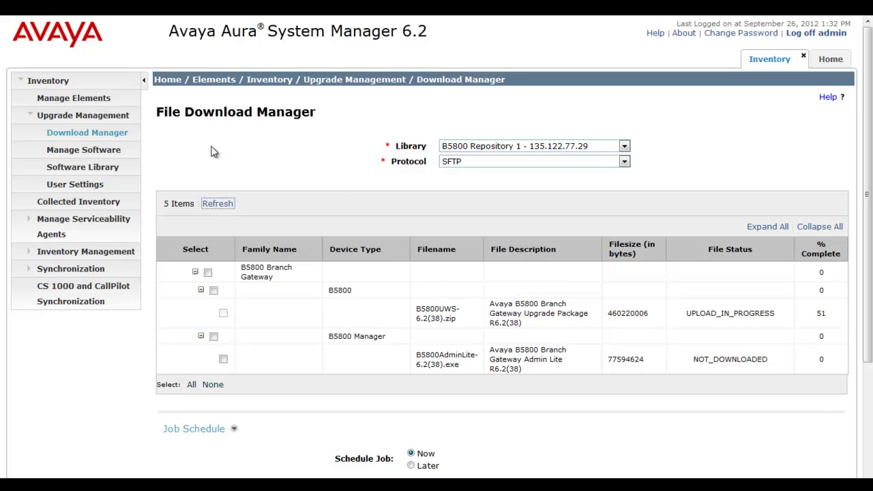
pyautogui.click(216, 205)
pyautogui.click(217, 204)
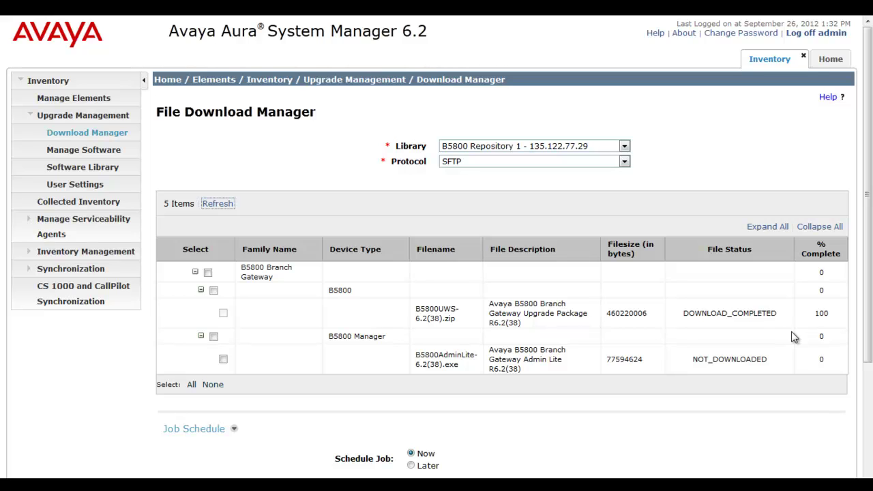
pyautogui.click(794, 337)
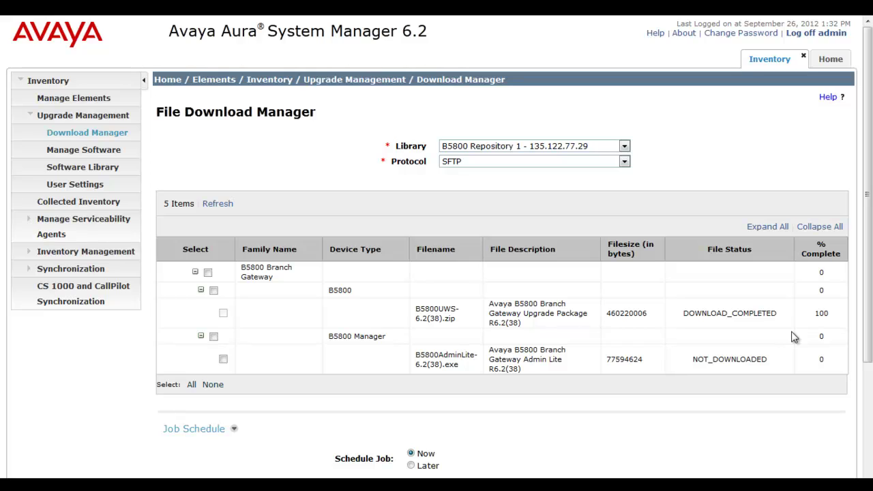